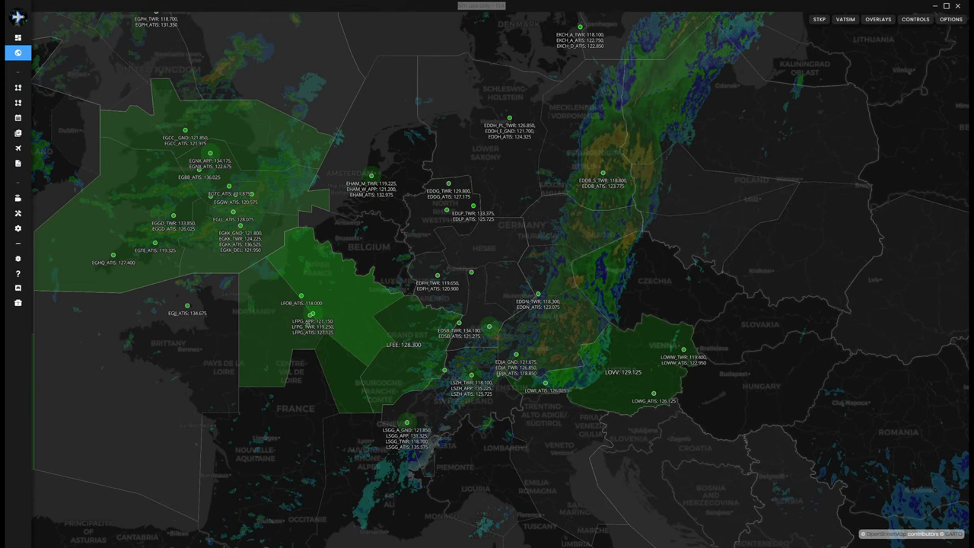
- Examine the online controller coverage and weather radar over the United Kingdom, down to the EGTT sectors and the airports around London
{"action": "scroll", "coordinate": [231, 190], "scroll_direction": "up", "scroll_amount": 1}
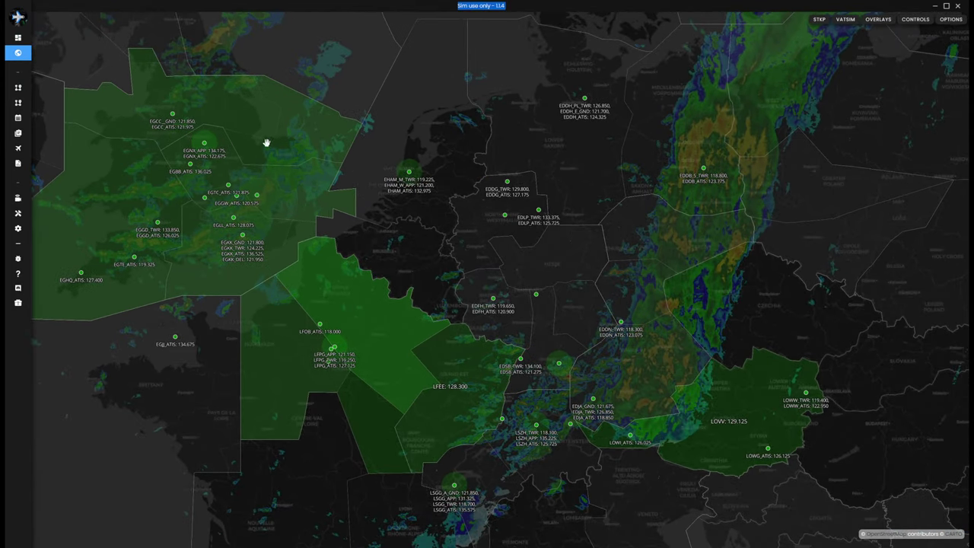
{"action": "scroll", "coordinate": [187, 157], "scroll_direction": "up", "scroll_amount": 1}
{"action": "scroll", "coordinate": [270, 196], "scroll_direction": "down", "scroll_amount": 2}
{"action": "scroll", "coordinate": [214, 105], "scroll_direction": "up", "scroll_amount": 1}
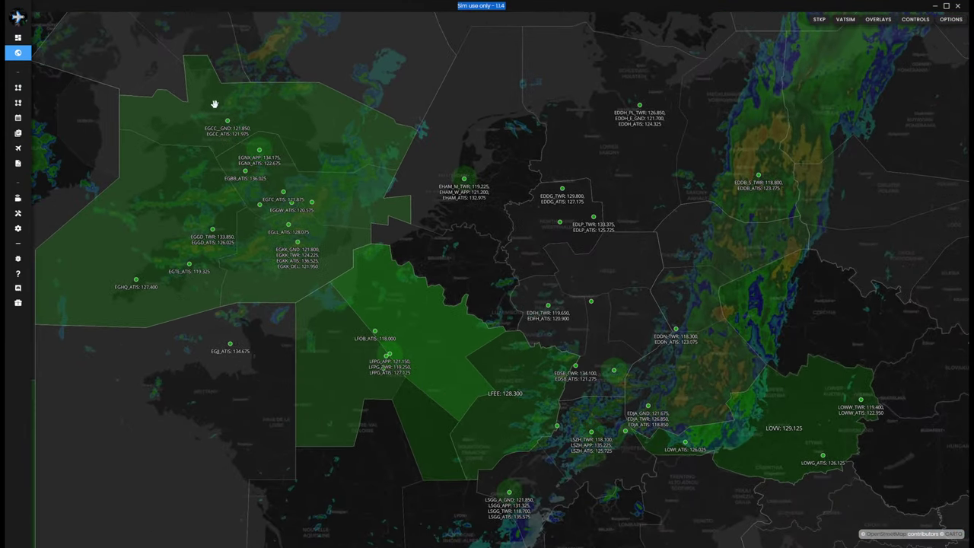
{"action": "scroll", "coordinate": [228, 137], "scroll_direction": "up", "scroll_amount": 1}
{"action": "scroll", "coordinate": [266, 221], "scroll_direction": "down", "scroll_amount": 2}
{"action": "scroll", "coordinate": [219, 207], "scroll_direction": "up", "scroll_amount": 1}
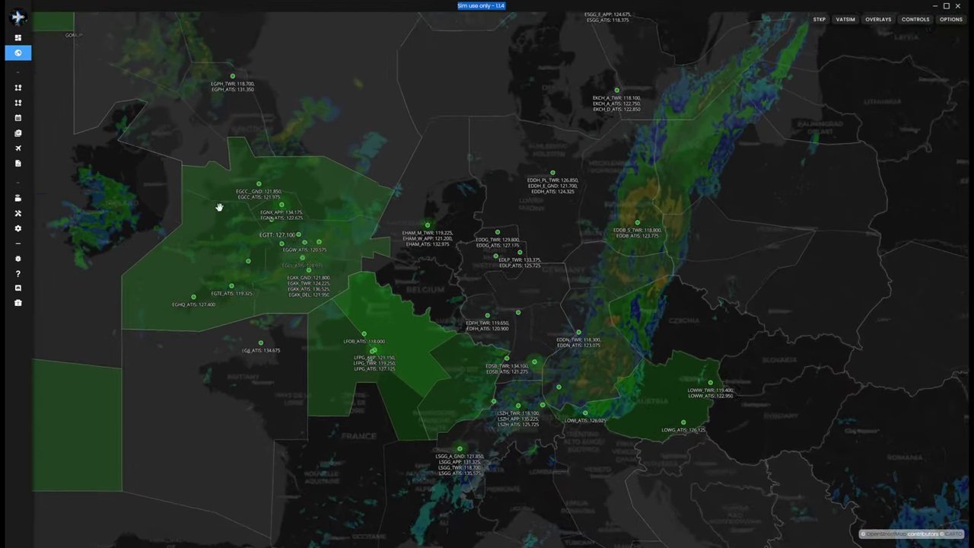
{"action": "scroll", "coordinate": [332, 293], "scroll_direction": "up", "scroll_amount": 2}
{"action": "scroll", "coordinate": [414, 378], "scroll_direction": "up", "scroll_amount": 1}
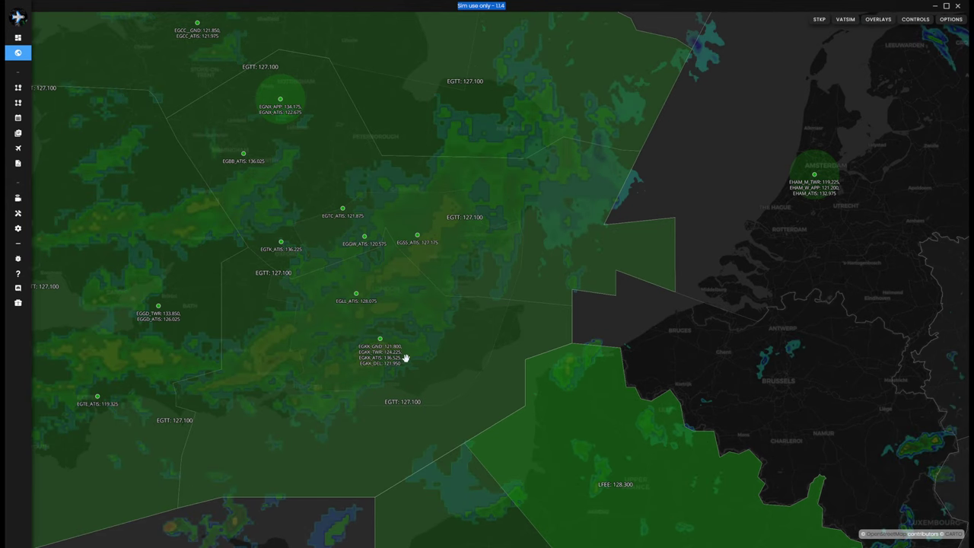
- Examine the controller coverage from the LFFF and LFEE sectors in northern France across to southern Germany and Switzerland
{"action": "scroll", "coordinate": [405, 358], "scroll_direction": "down", "scroll_amount": 2}
{"action": "left_click_drag", "start_coordinate": [370, 378], "coordinate": [402, 204]}
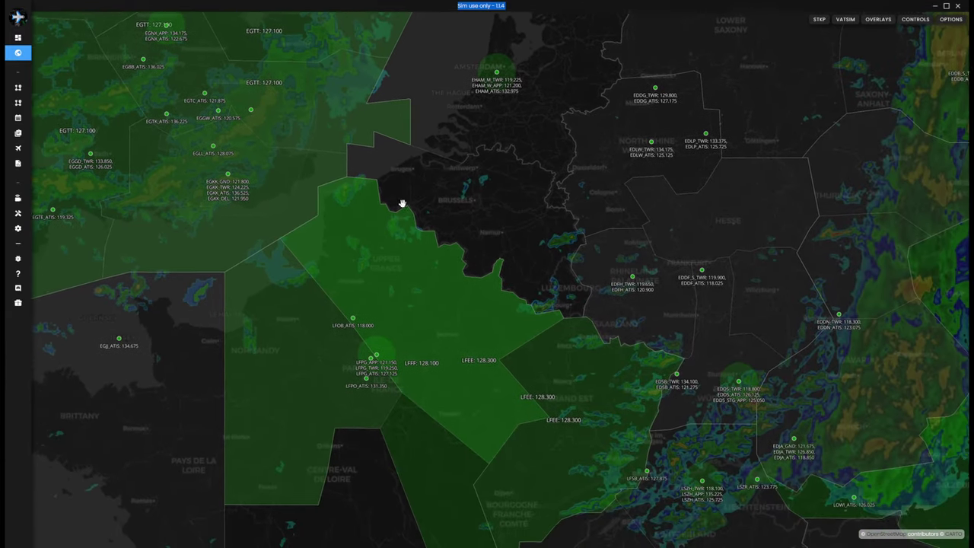
{"action": "scroll", "coordinate": [403, 204], "scroll_direction": "down", "scroll_amount": 1}
{"action": "scroll", "coordinate": [380, 250], "scroll_direction": "down", "scroll_amount": 1}
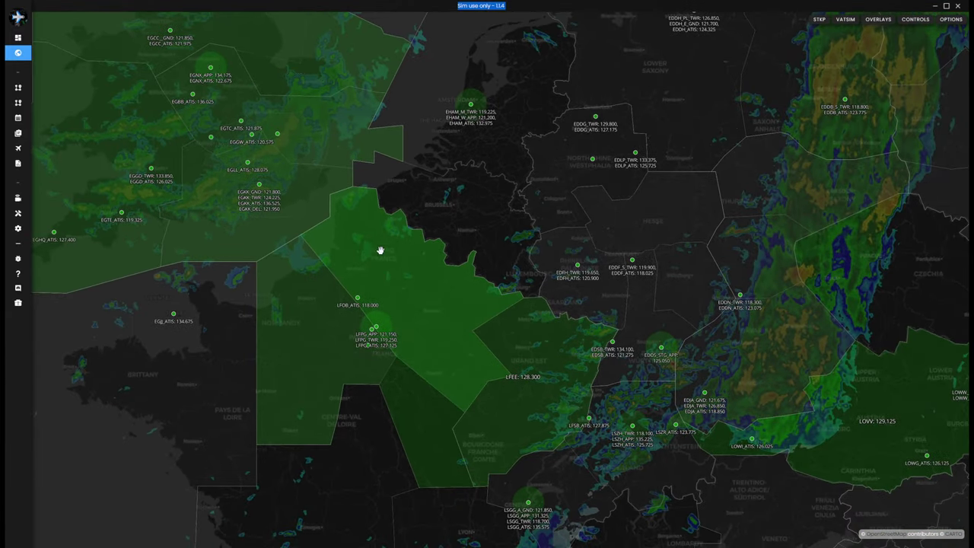
{"action": "left_click_drag", "start_coordinate": [539, 379], "coordinate": [388, 322]}
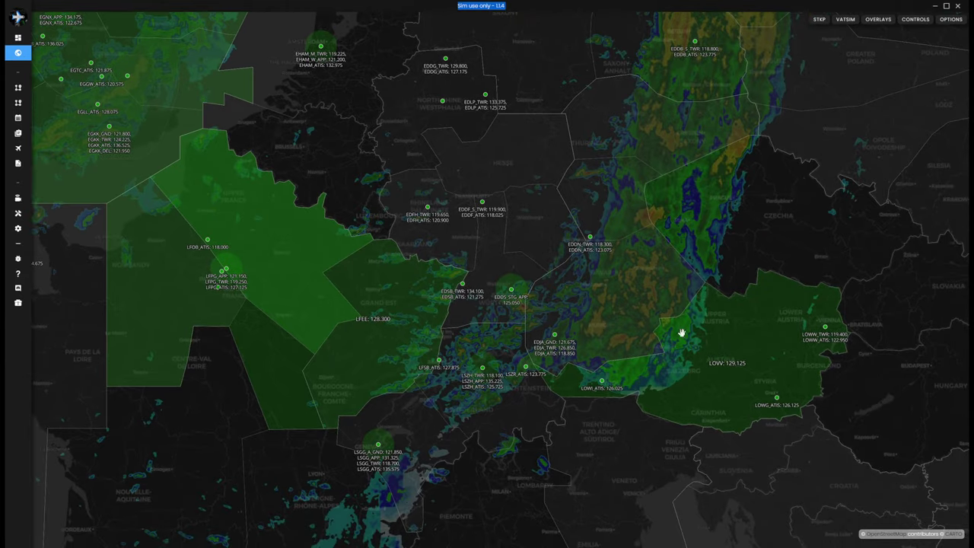
{"action": "scroll", "coordinate": [594, 327], "scroll_direction": "up", "scroll_amount": 1}
{"action": "scroll", "coordinate": [583, 312], "scroll_direction": "up", "scroll_amount": 1}
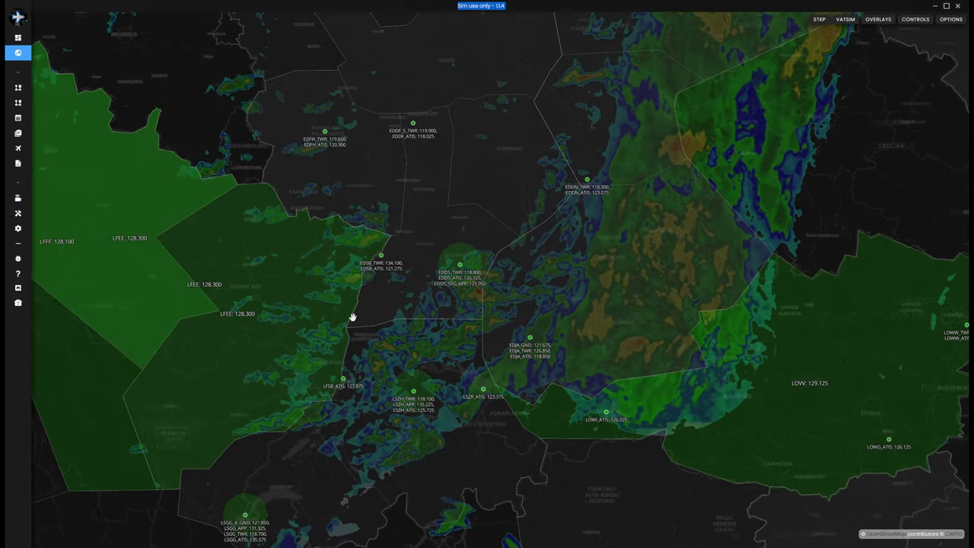
- Examine Austria's LOVV sector and the tower and ATIS frequencies at Vienna (LOWW) on the map
{"action": "scroll", "coordinate": [772, 398], "scroll_direction": "down", "scroll_amount": 1}
{"action": "scroll", "coordinate": [787, 401], "scroll_direction": "down", "scroll_amount": 1}
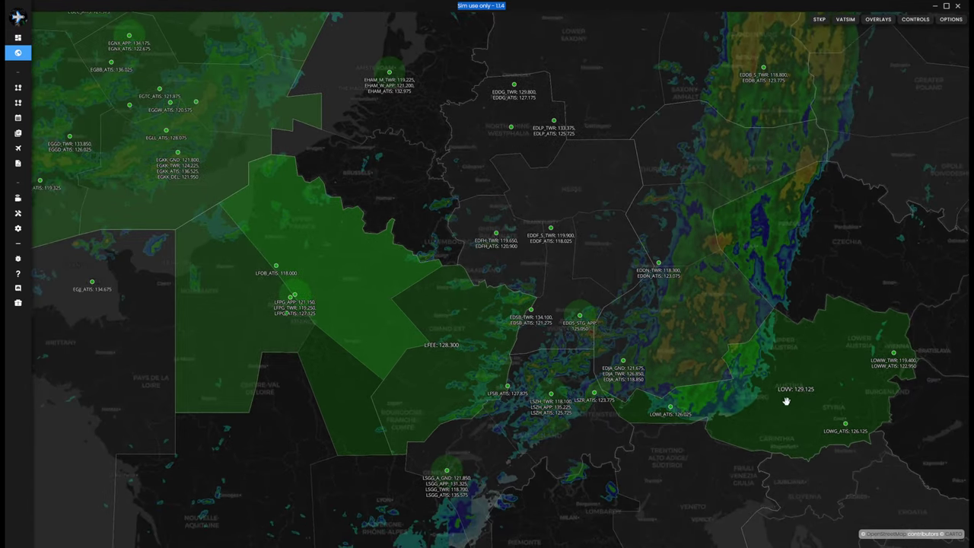
{"action": "scroll", "coordinate": [718, 402], "scroll_direction": "down", "scroll_amount": 1}
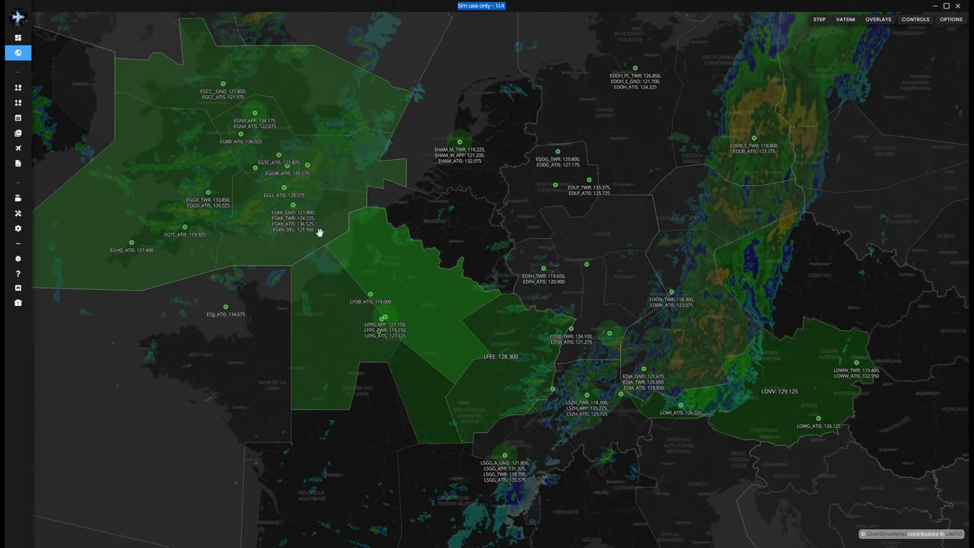
{"action": "scroll", "coordinate": [867, 385], "scroll_direction": "up", "scroll_amount": 2}
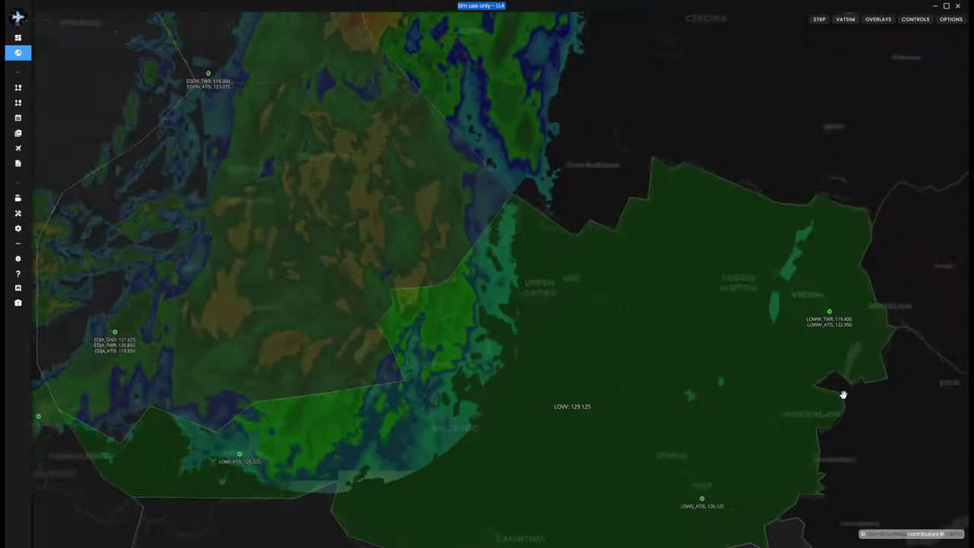
{"action": "scroll", "coordinate": [846, 350], "scroll_direction": "up", "scroll_amount": 2}
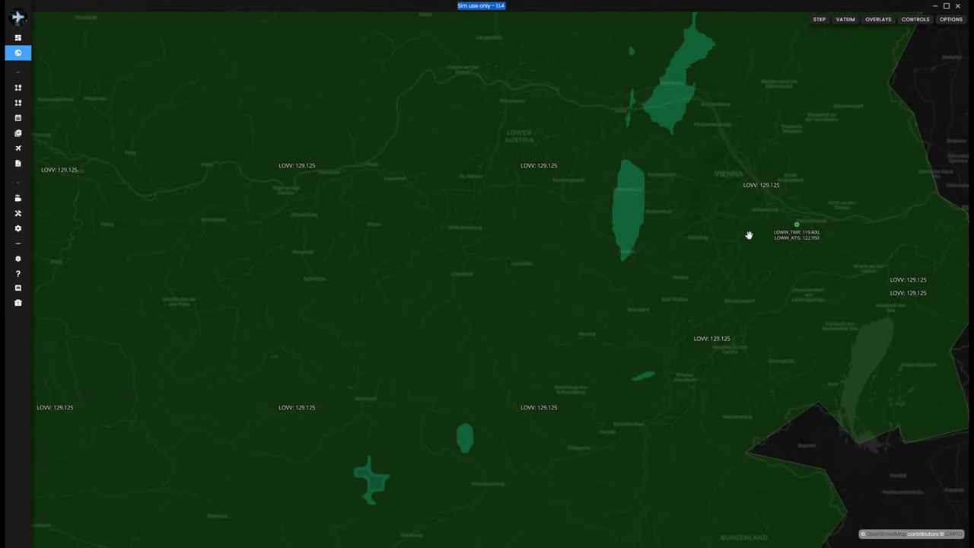
{"action": "scroll", "coordinate": [749, 235], "scroll_direction": "down", "scroll_amount": 3}
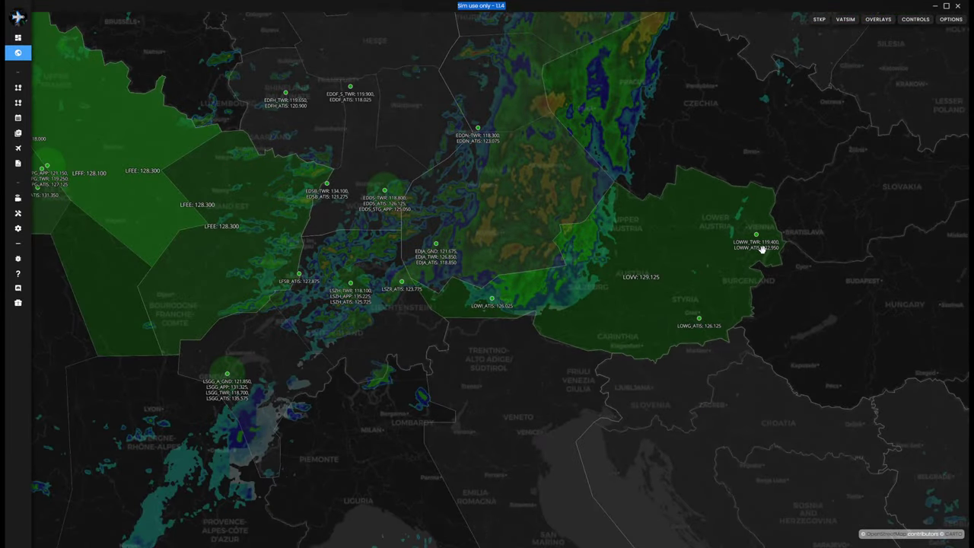
{"action": "scroll", "coordinate": [761, 249], "scroll_direction": "down", "scroll_amount": 3}
{"action": "scroll", "coordinate": [359, 148], "scroll_direction": "up", "scroll_amount": 2}
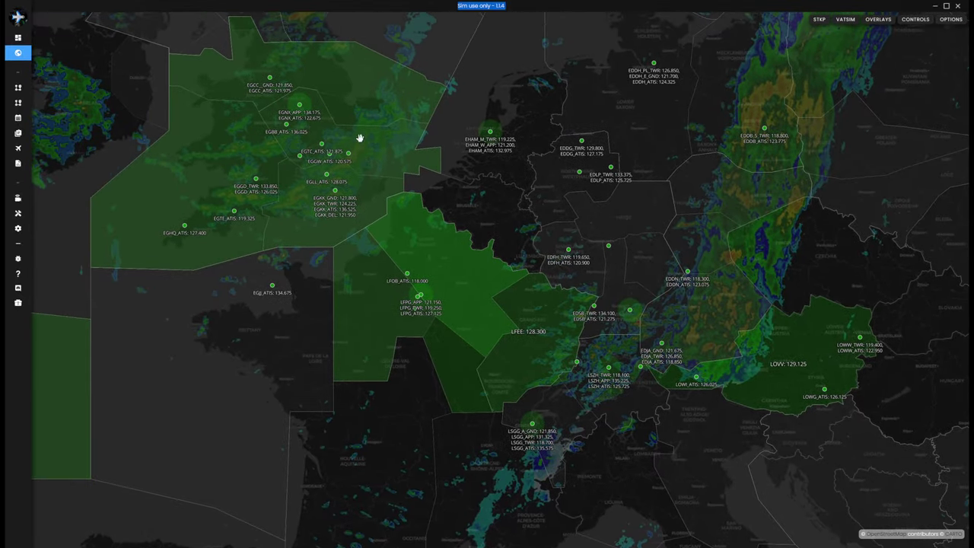
- Compare the English airports' staffing with the airports around Zurich (LSZH) and the western edge of the LOVV sector
{"action": "scroll", "coordinate": [360, 138], "scroll_direction": "up", "scroll_amount": 1}
{"action": "scroll", "coordinate": [308, 106], "scroll_direction": "up", "scroll_amount": 2}
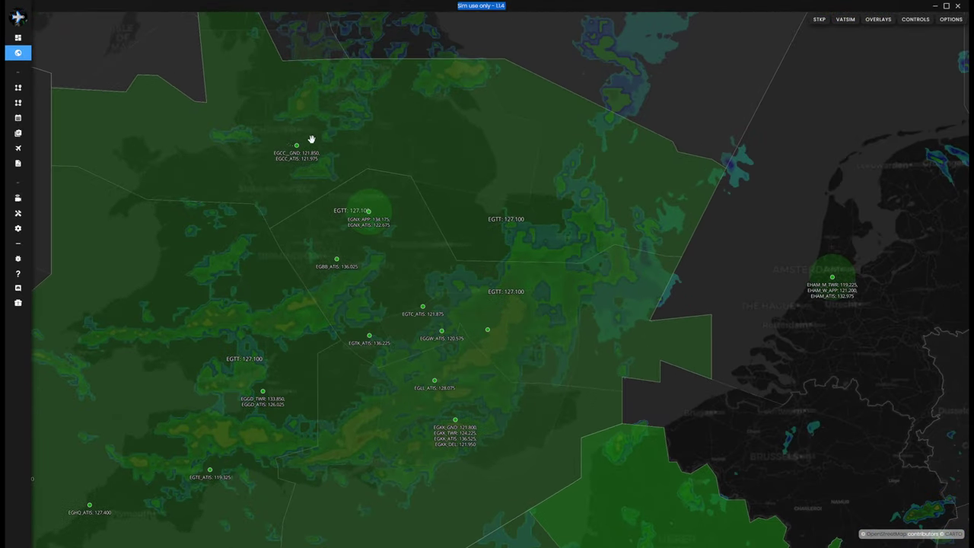
{"action": "scroll", "coordinate": [307, 159], "scroll_direction": "down", "scroll_amount": 4}
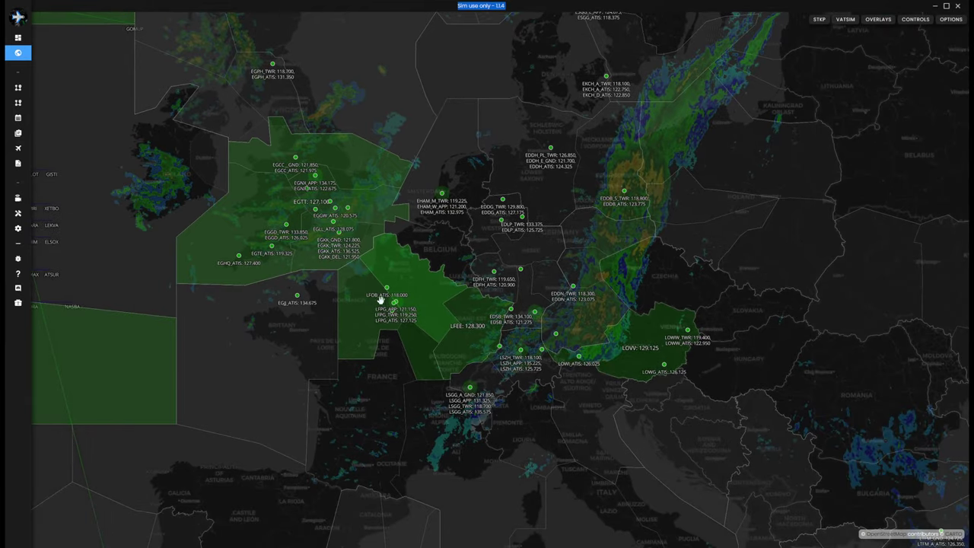
{"action": "scroll", "coordinate": [566, 365], "scroll_direction": "up", "scroll_amount": 2}
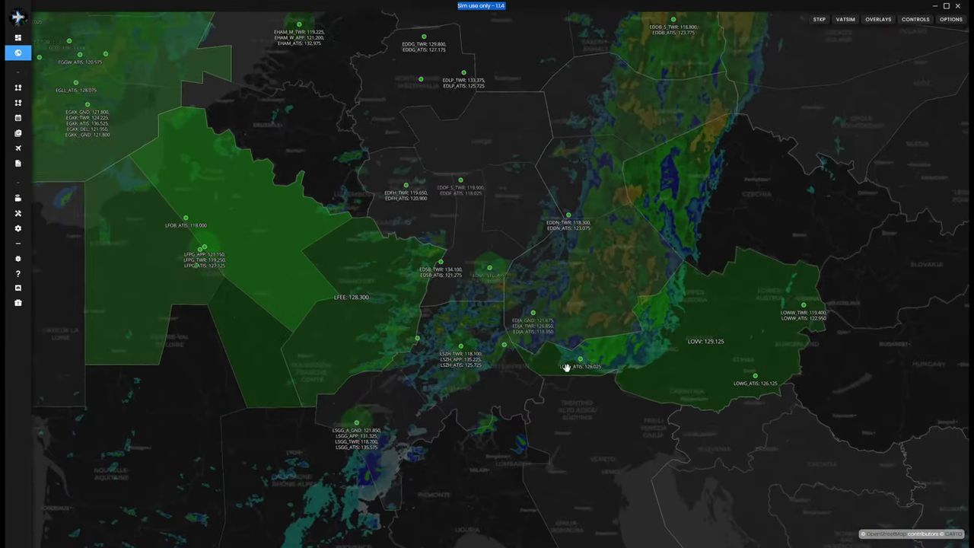
{"action": "scroll", "coordinate": [567, 367], "scroll_direction": "up", "scroll_amount": 2}
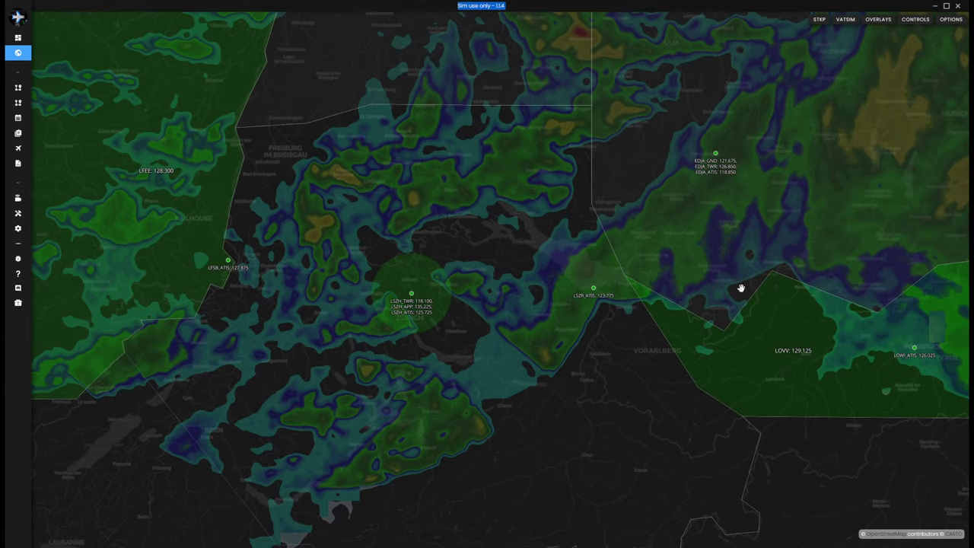
{"action": "scroll", "coordinate": [442, 256], "scroll_direction": "down", "scroll_amount": 1}
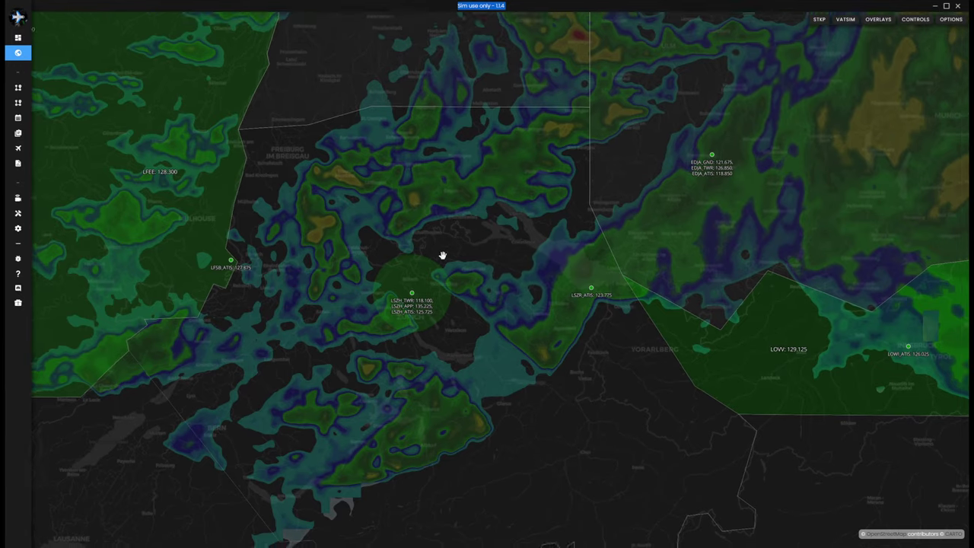
{"action": "scroll", "coordinate": [442, 255], "scroll_direction": "down", "scroll_amount": 5}
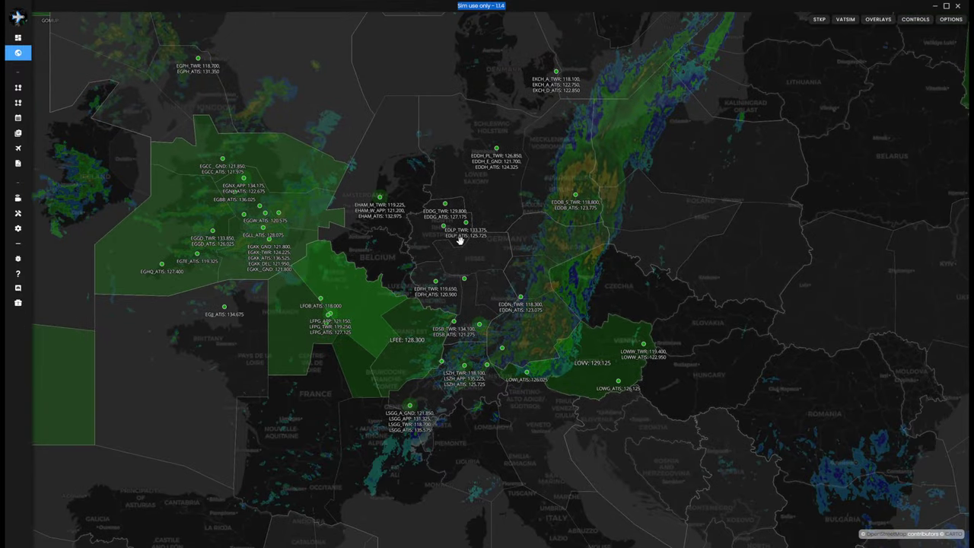
{"action": "scroll", "coordinate": [335, 124], "scroll_direction": "up", "scroll_amount": 3}
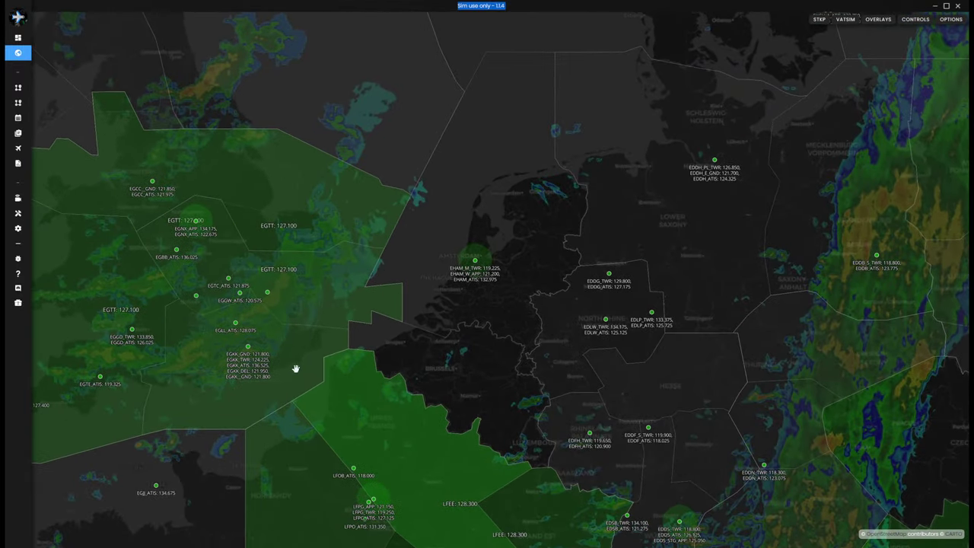
- Examine the controller coverage eastward from Germany across Poland and southern Russia to Central Asia
{"action": "left_click_drag", "start_coordinate": [296, 368], "coordinate": [315, 294]}
{"action": "left_click_drag", "start_coordinate": [761, 191], "coordinate": [372, 210]}
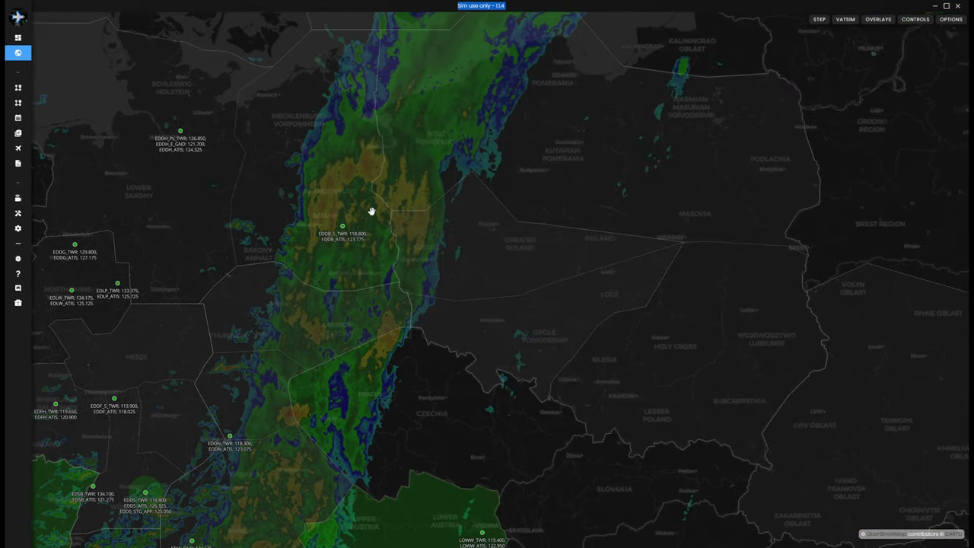
{"action": "left_click_drag", "start_coordinate": [632, 228], "coordinate": [430, 191]}
{"action": "left_click_drag", "start_coordinate": [578, 259], "coordinate": [380, 239]}
{"action": "left_click_drag", "start_coordinate": [769, 319], "coordinate": [554, 293]}
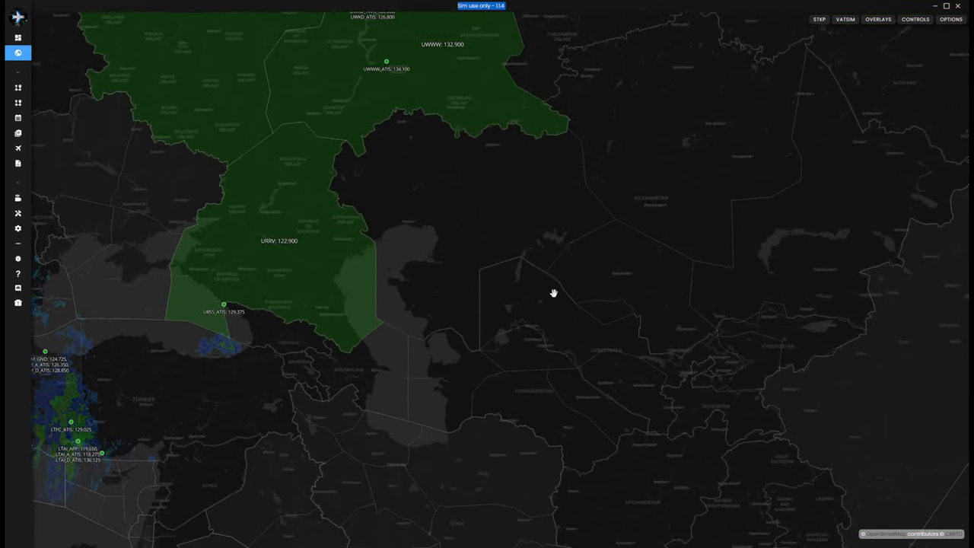
{"action": "left_click_drag", "start_coordinate": [640, 415], "coordinate": [504, 265]}
{"action": "left_click_drag", "start_coordinate": [610, 311], "coordinate": [517, 289]}
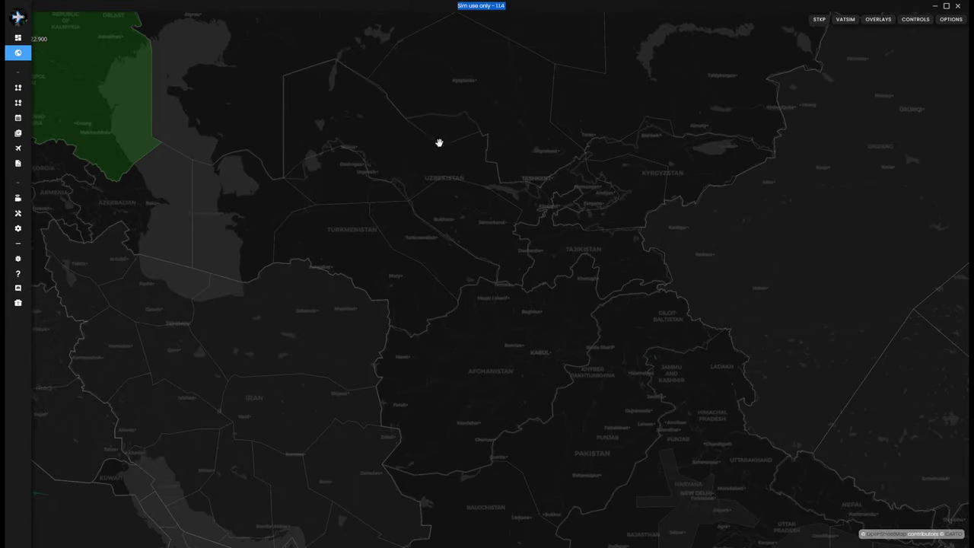
{"action": "scroll", "coordinate": [411, 343], "scroll_direction": "down", "scroll_amount": 5}
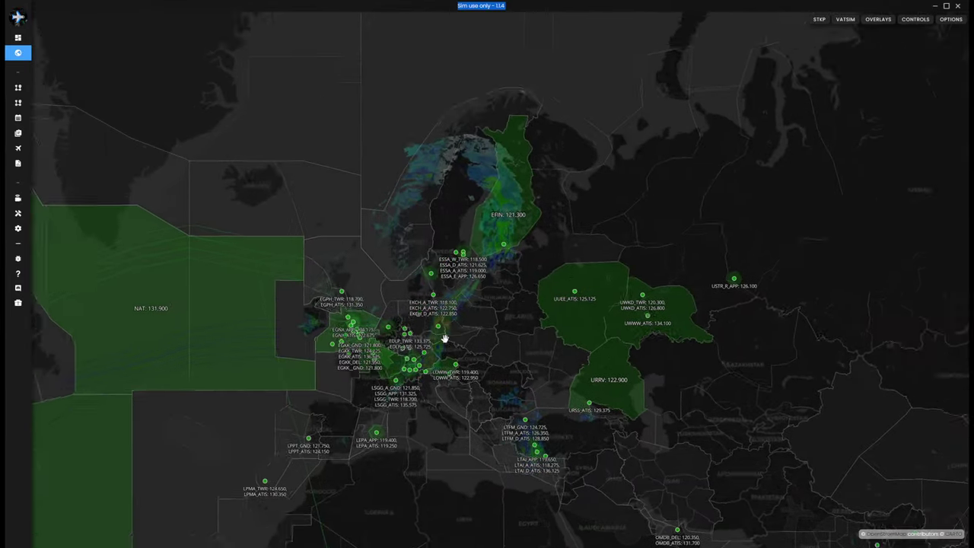
- Review the staffed sectors, airports and precipitation between the United Kingdom, northern France, Germany and Austria for a possible route
{"action": "scroll", "coordinate": [446, 338], "scroll_direction": "up", "scroll_amount": 5}
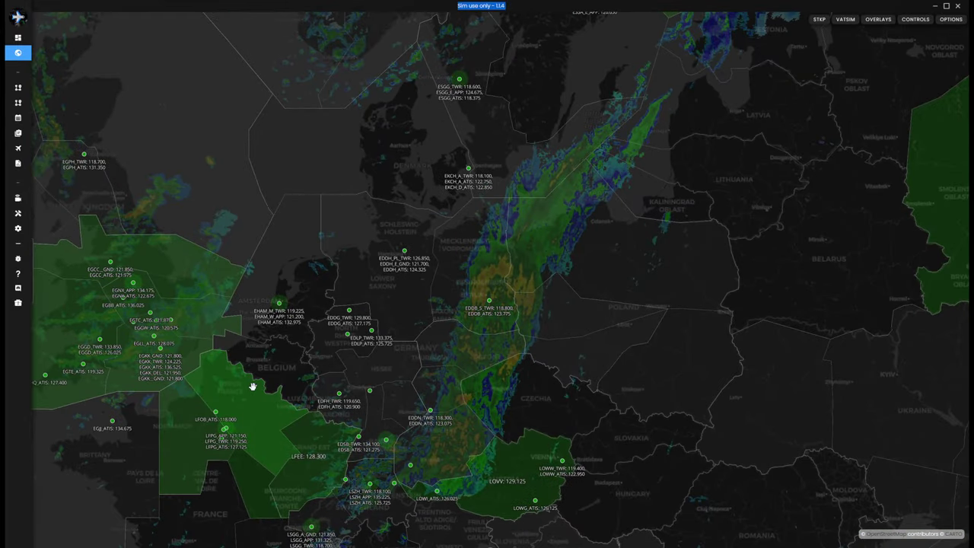
{"action": "scroll", "coordinate": [277, 334], "scroll_direction": "up", "scroll_amount": 3}
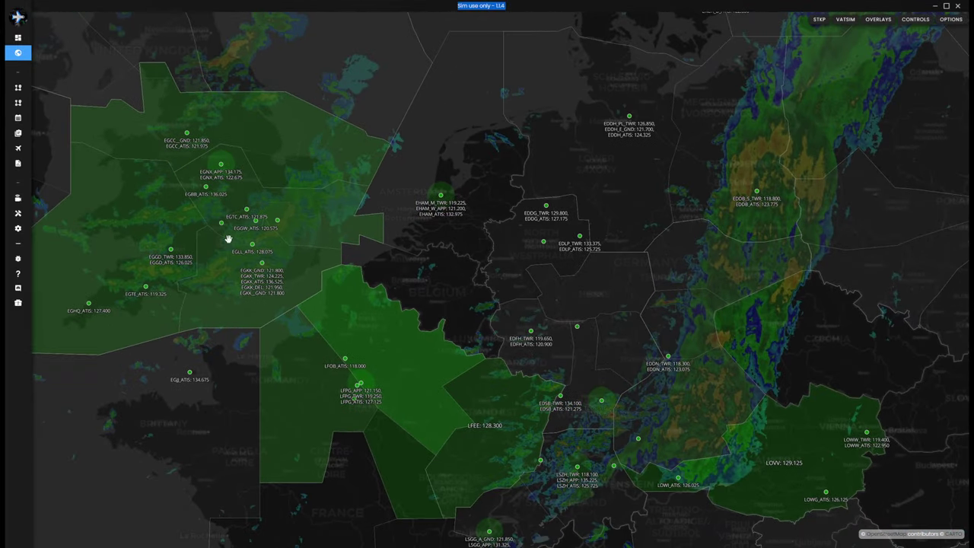
{"action": "scroll", "coordinate": [356, 386], "scroll_direction": "up", "scroll_amount": 3}
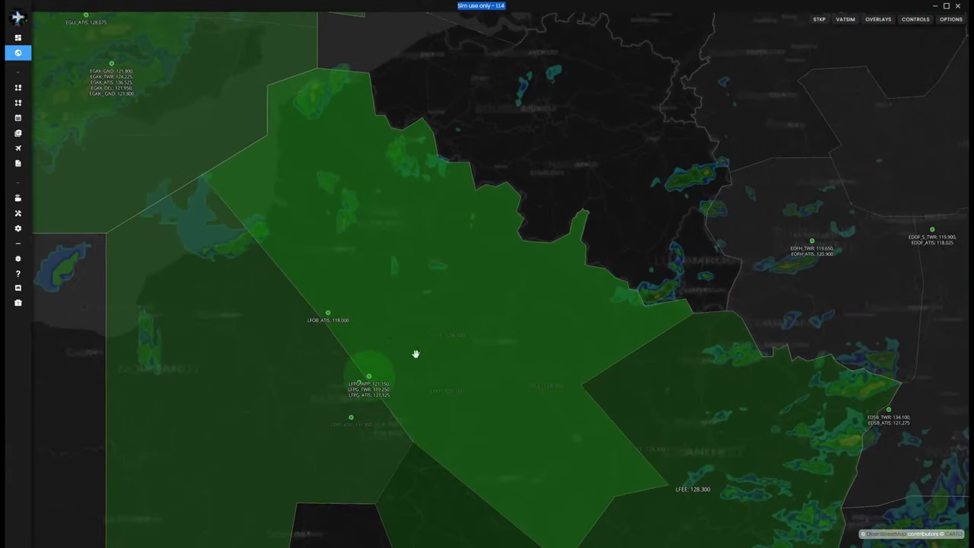
{"action": "scroll", "coordinate": [342, 391], "scroll_direction": "down", "scroll_amount": 3}
{"action": "left_click_drag", "start_coordinate": [462, 386], "coordinate": [343, 326]}
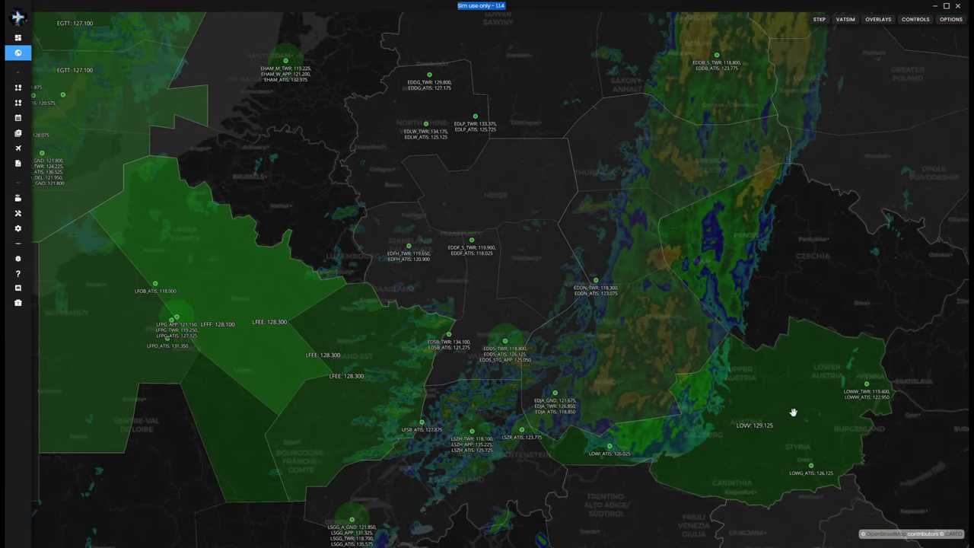
{"action": "scroll", "coordinate": [572, 397], "scroll_direction": "down", "scroll_amount": 3}
{"action": "scroll", "coordinate": [469, 305], "scroll_direction": "up", "scroll_amount": 2}
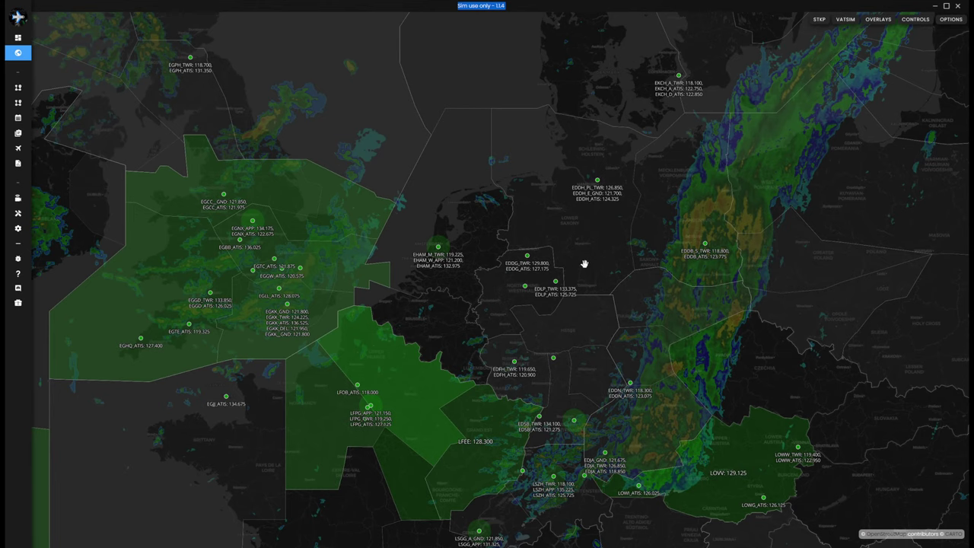
{"action": "scroll", "coordinate": [585, 273], "scroll_direction": "up", "scroll_amount": 1}
{"action": "scroll", "coordinate": [591, 298], "scroll_direction": "up", "scroll_amount": 3}
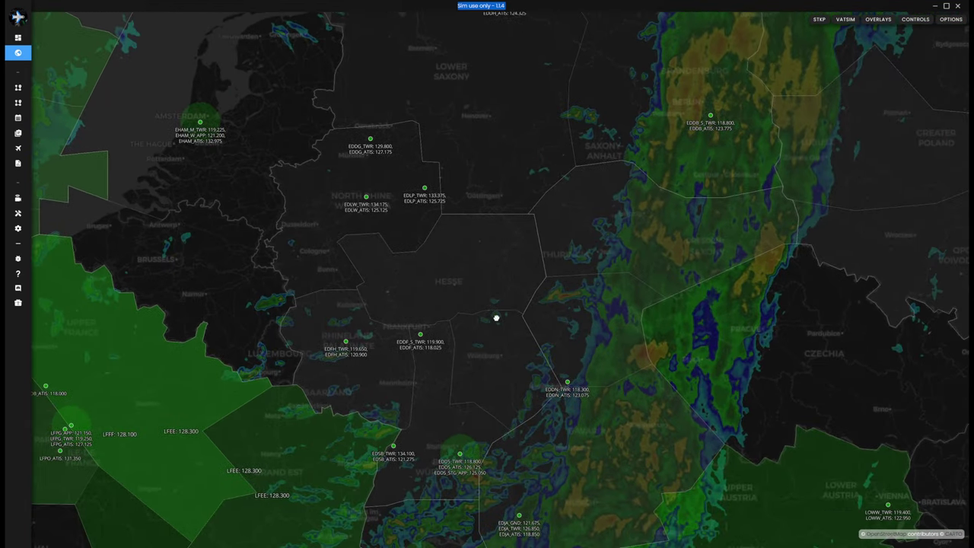
{"action": "scroll", "coordinate": [495, 317], "scroll_direction": "down", "scroll_amount": 3}
{"action": "scroll", "coordinate": [446, 191], "scroll_direction": "up", "scroll_amount": 3}
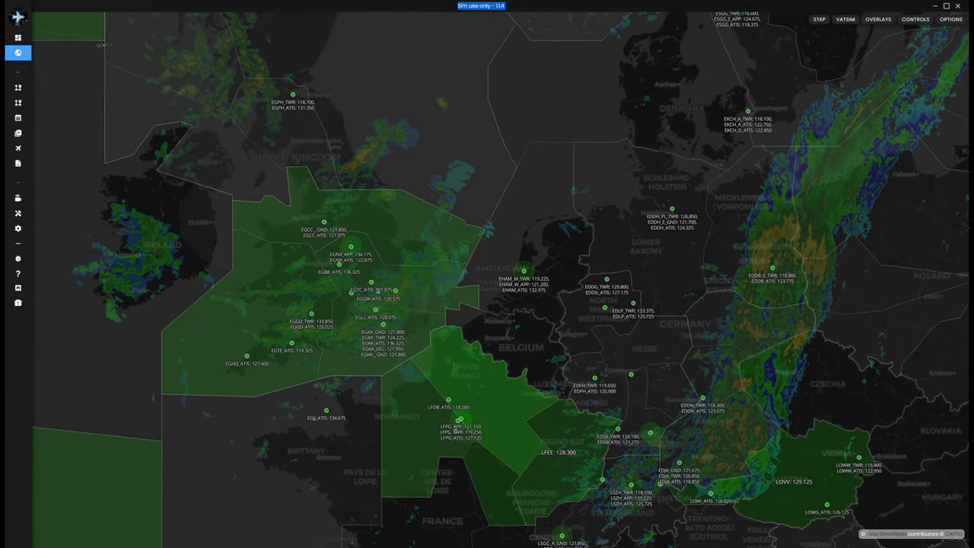